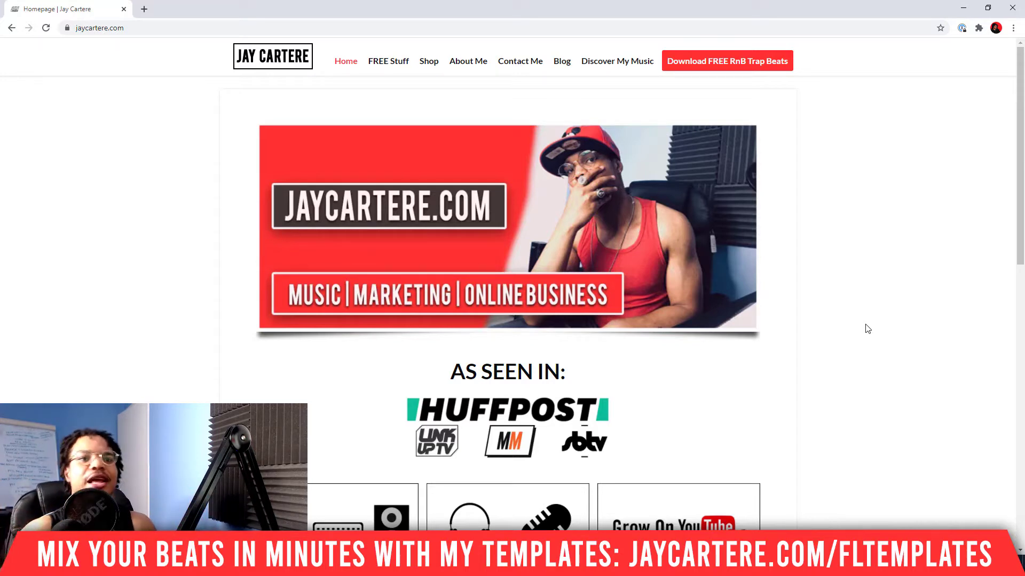
left_click(963, 9)
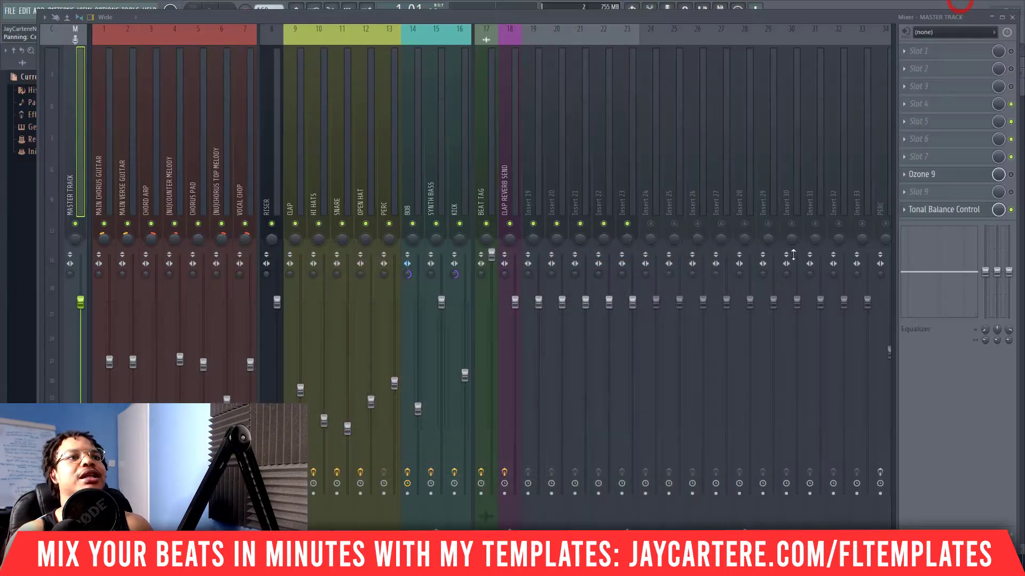
mouse_move(521, 17)
left_mouse_down()
mouse_move(500, 14)
mouse_move(533, 22)
mouse_move(519, 22)
left_mouse_up()
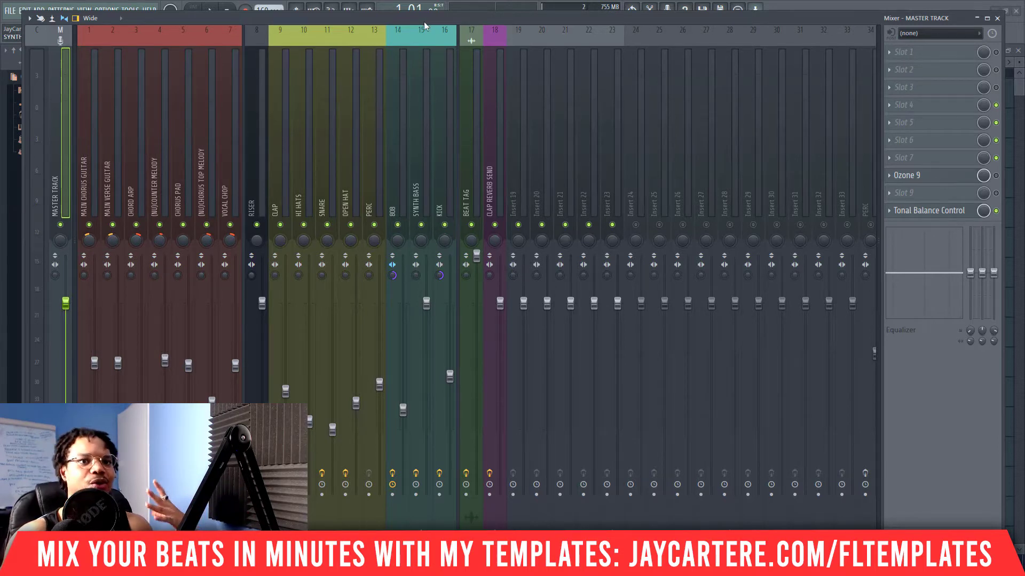
left_click_drag(430, 21, 439, 19)
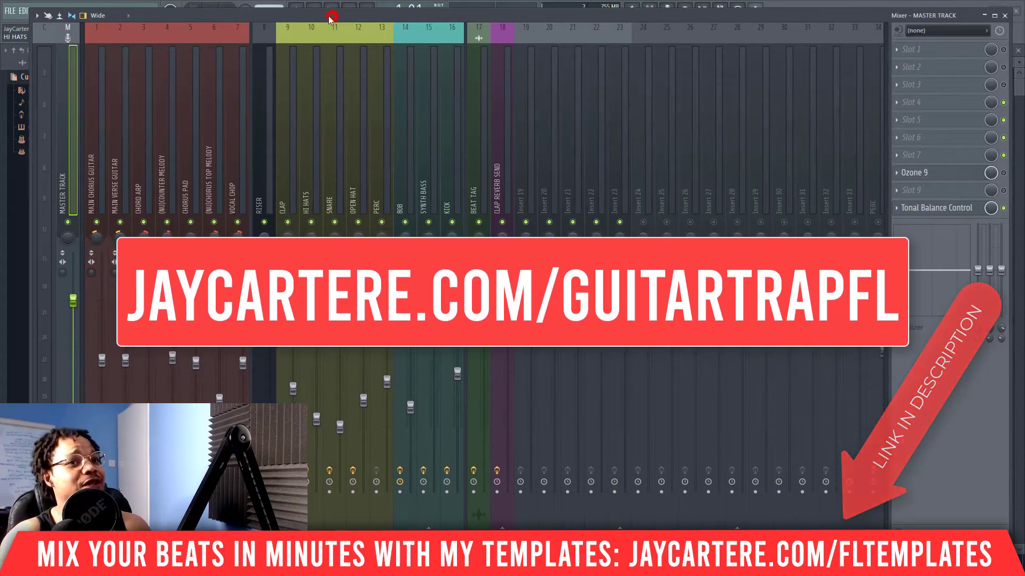
left_click_drag(332, 15, 315, 14)
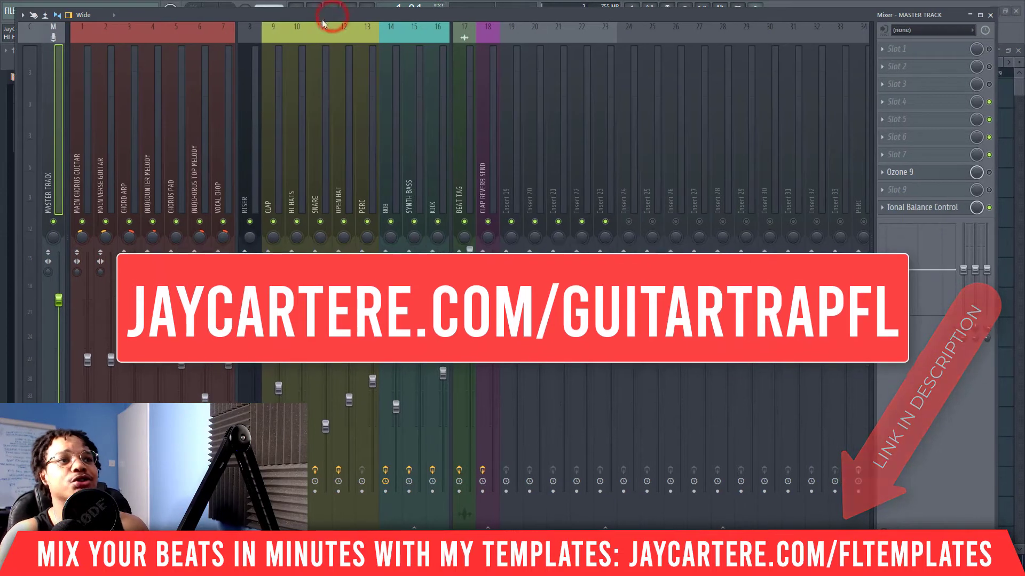
Bring up the MAIN CHORUS GUITAR mixer track's right-click options menu.
right_click(75, 145)
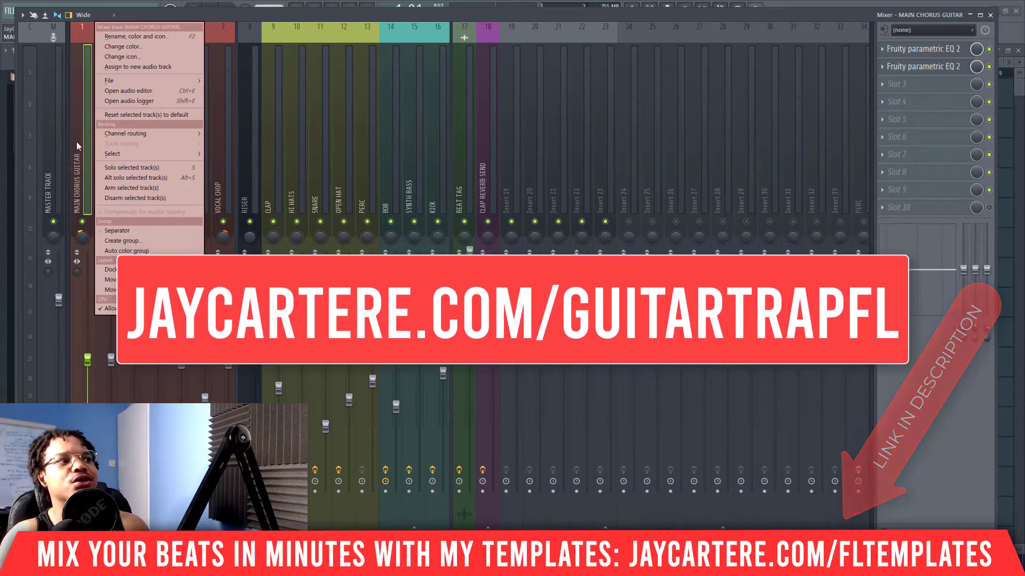
left_click(76, 111)
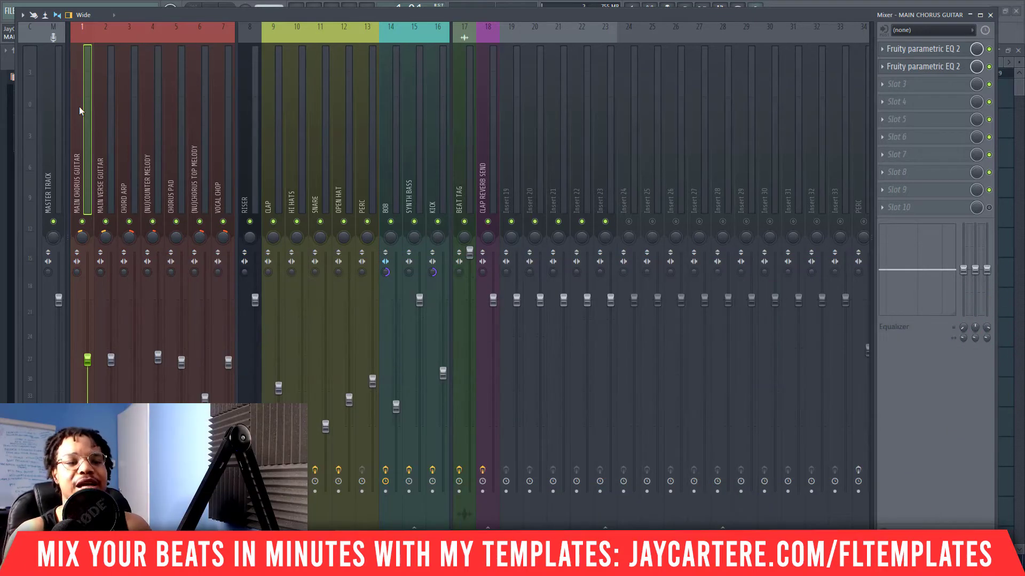
right_click(79, 109)
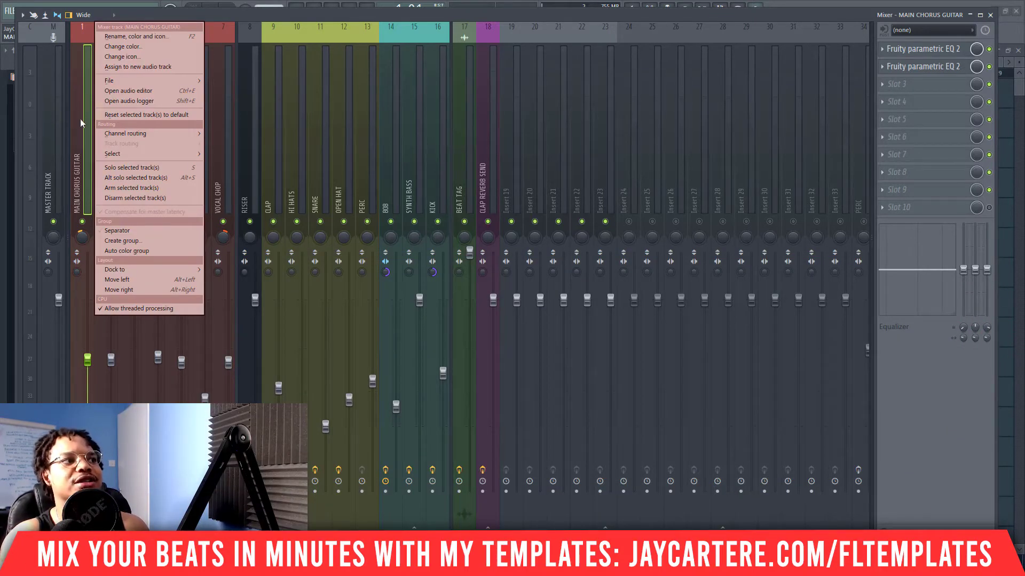
Try saving the track's mixer state, cancel it, then show the track's File submenu again.
mouse_move(130, 81)
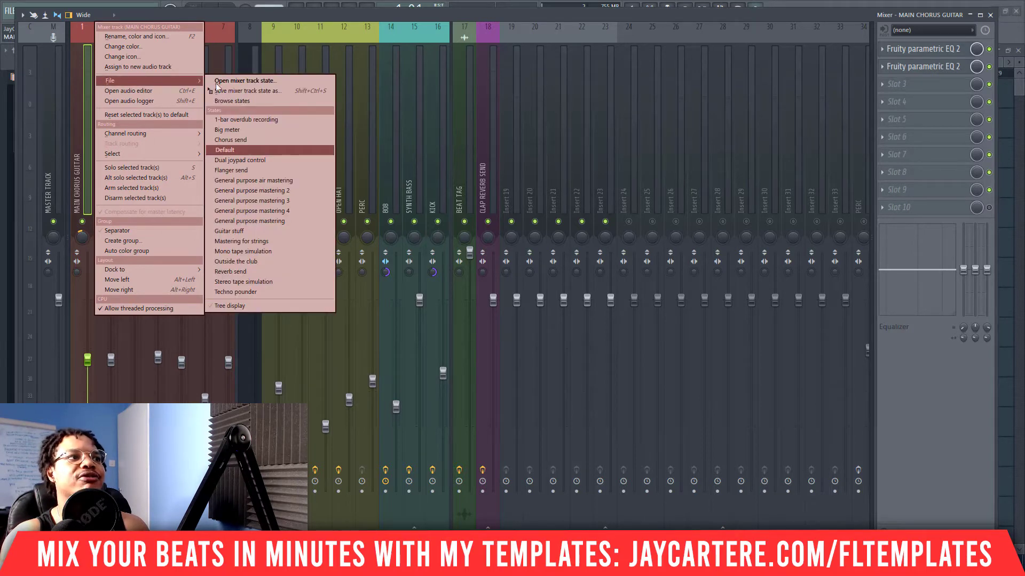
left_click(255, 91)
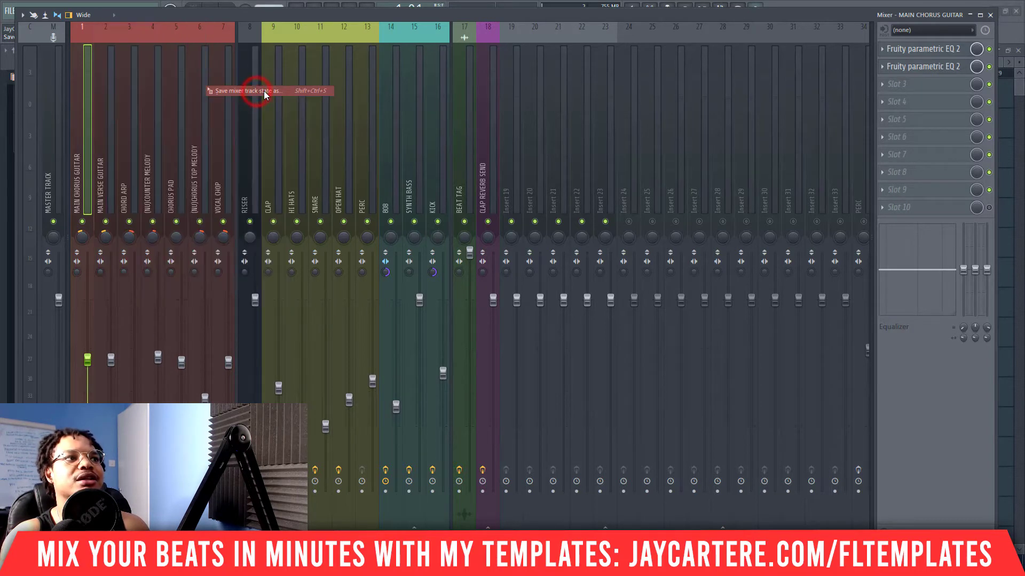
left_click_drag(229, 23, 440, 52)
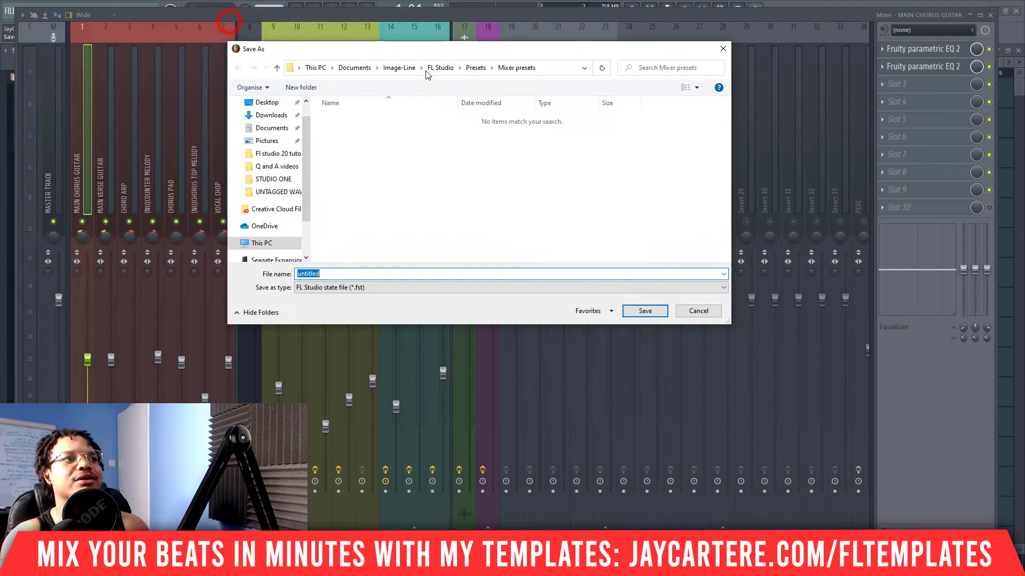
left_click(700, 308)
right_click(80, 149)
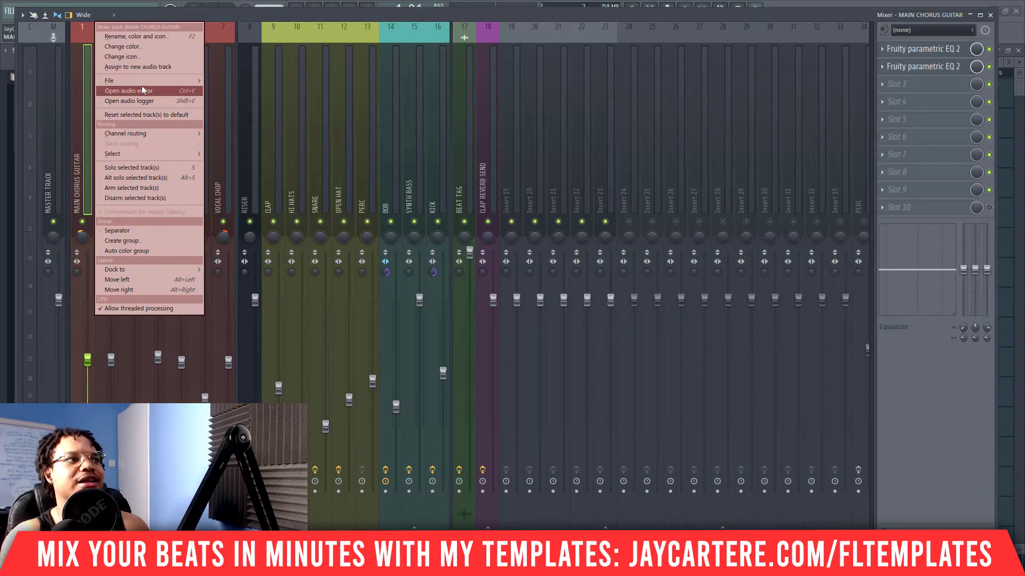
mouse_move(146, 82)
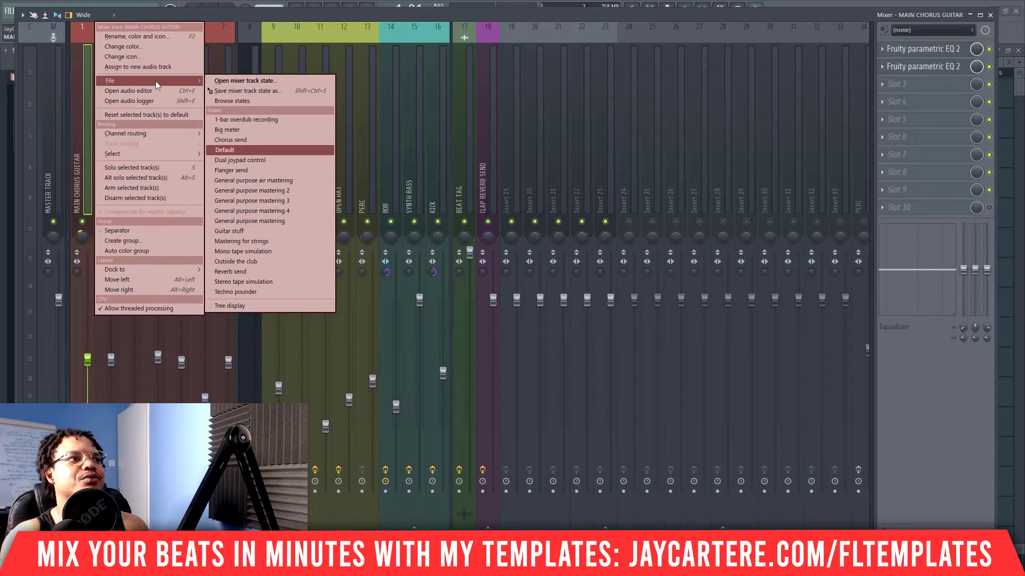
Start saving the mixer track state and browse to Documents > Image-Line > FL Studio.
left_click(250, 91)
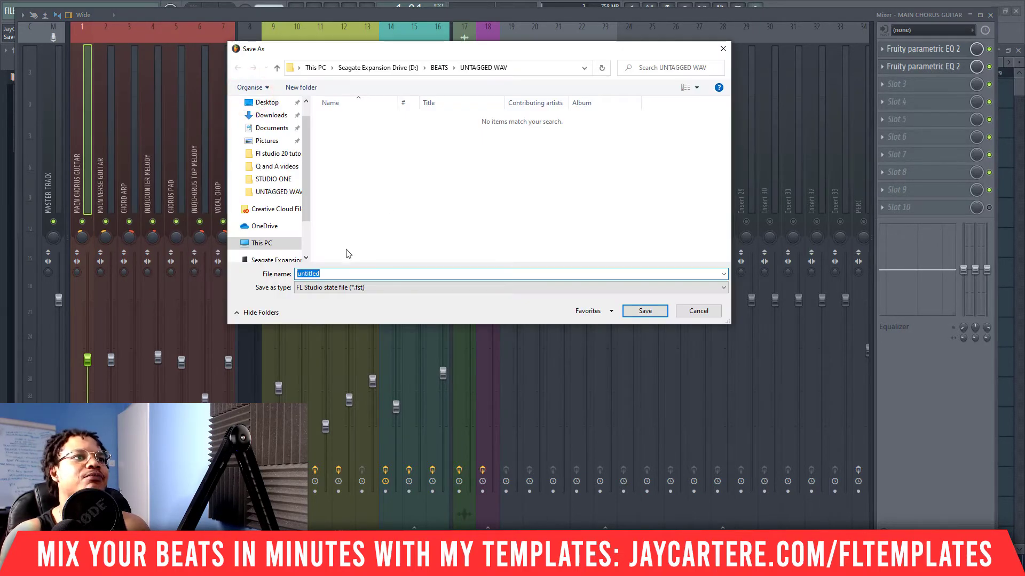
left_click(331, 275)
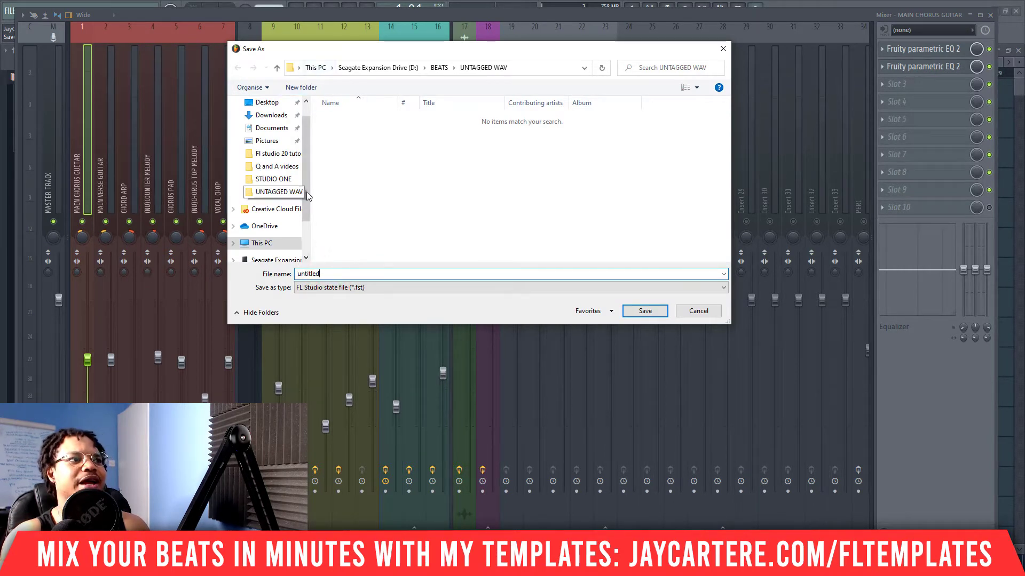
left_click_drag(305, 188, 306, 229)
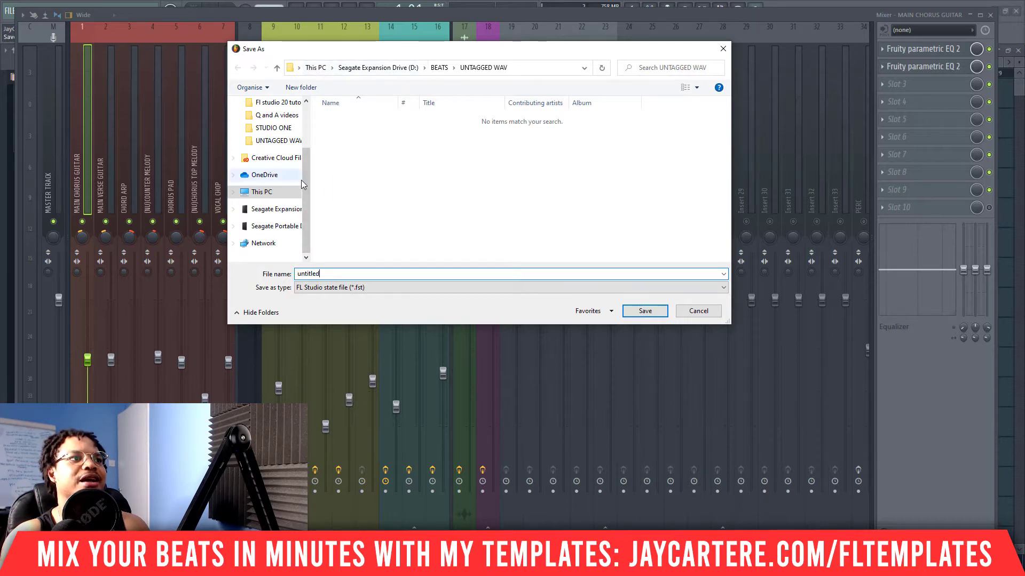
left_click_drag(308, 179, 320, 118)
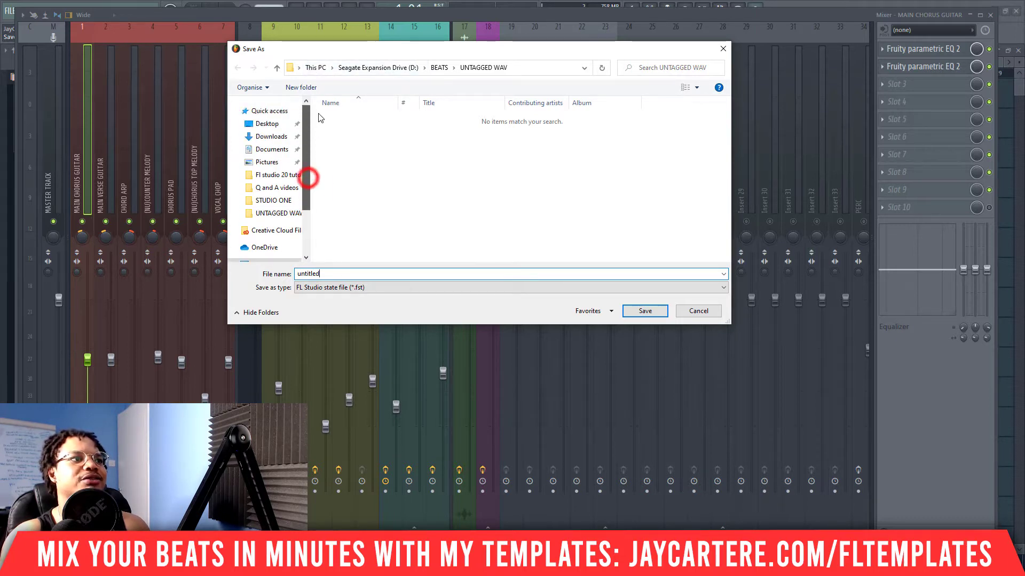
left_click(272, 149)
double_click(361, 221)
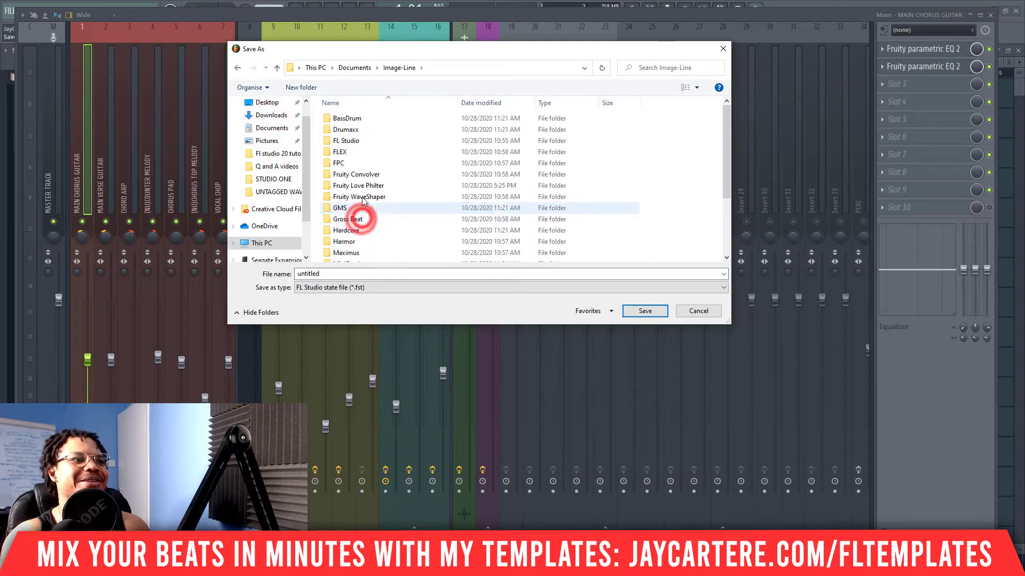
left_click(352, 141)
double_click(353, 141)
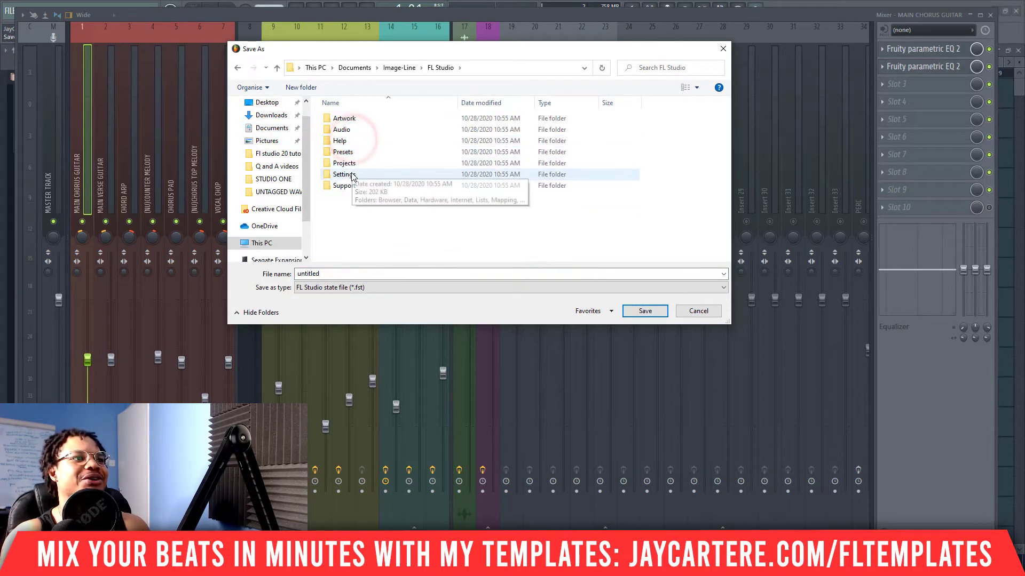
Navigate from the FL Studio folder into Presets > Mixer presets.
double_click(353, 165)
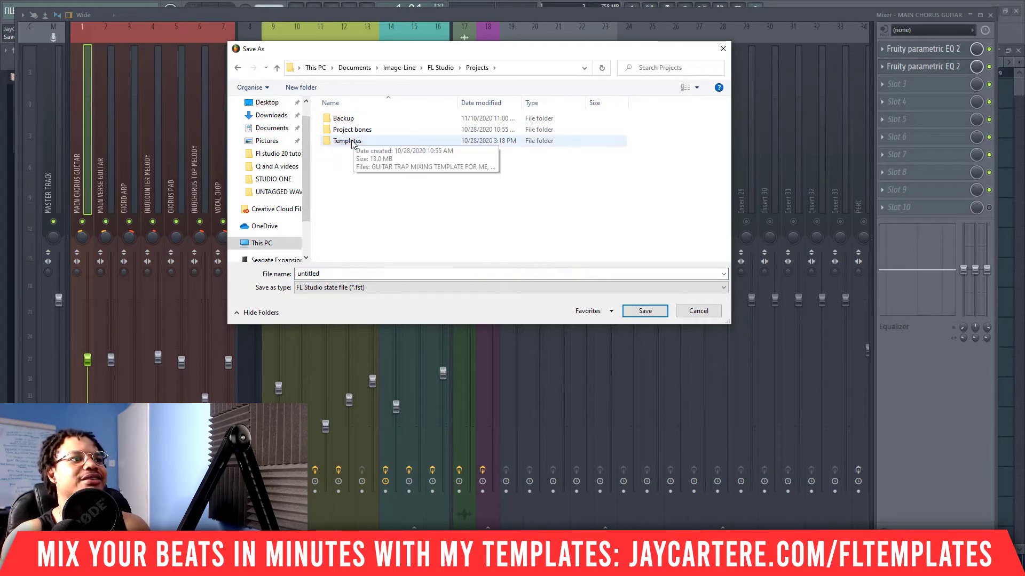
left_click(351, 142)
double_click(350, 142)
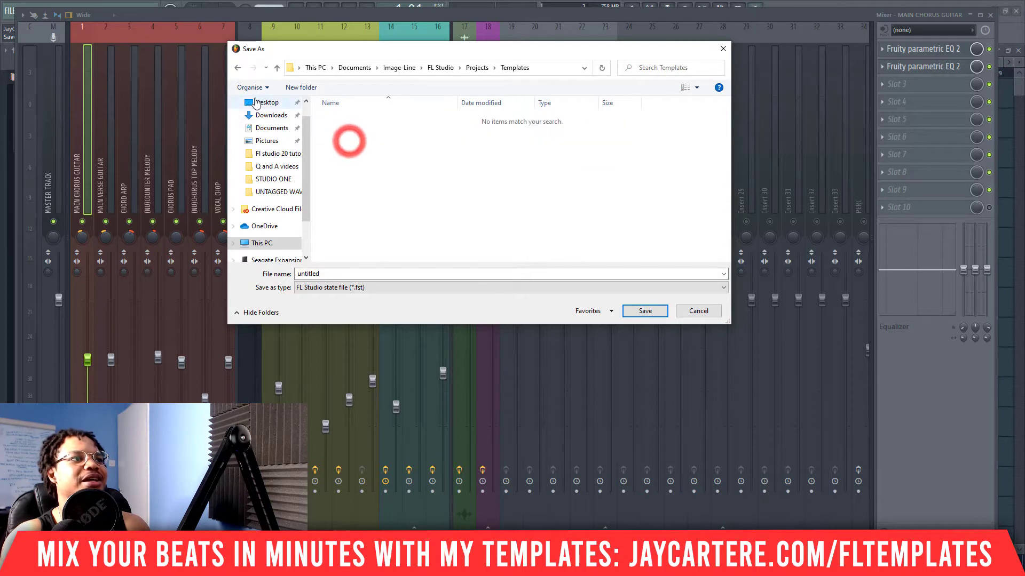
left_click(238, 68)
left_click(238, 68)
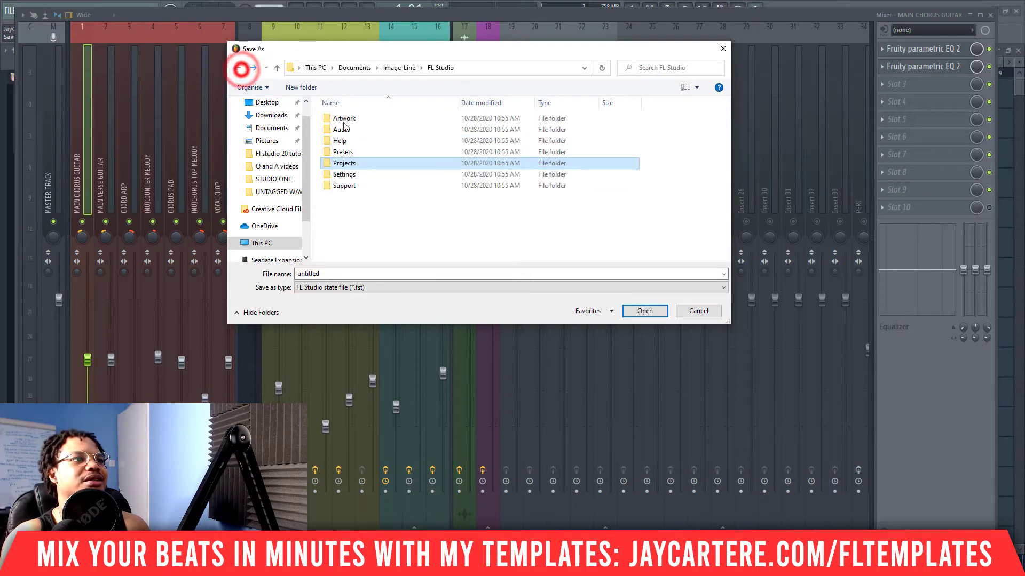
double_click(343, 152)
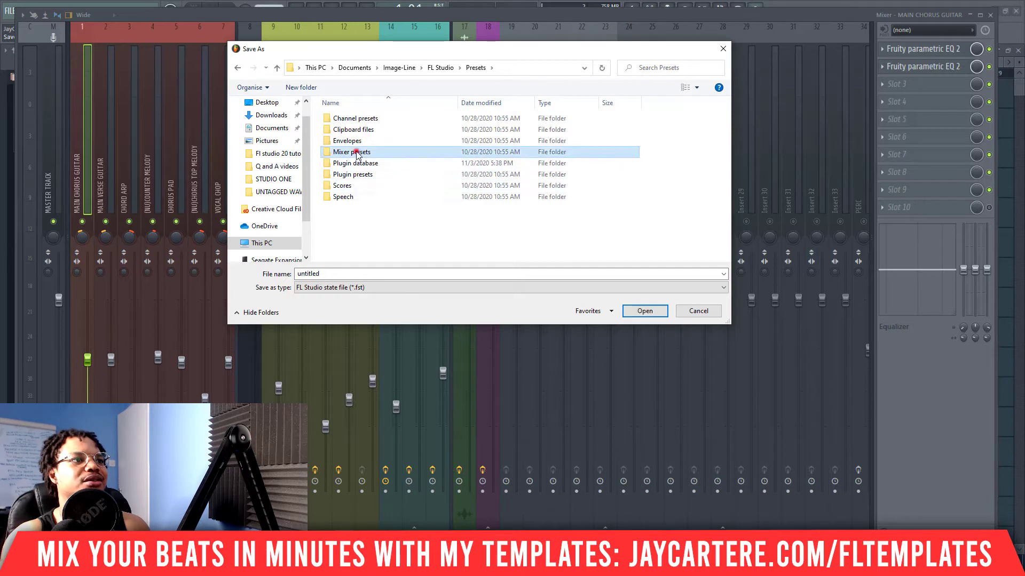
double_click(352, 153)
left_click(394, 188)
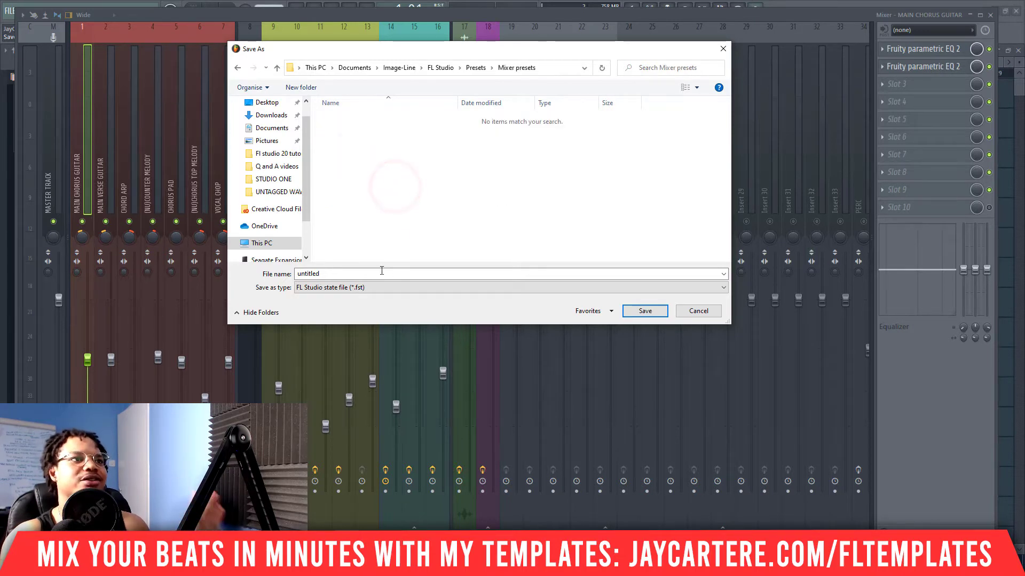
Name the preset 'Mix' and save the mixer track state.
double_click(340, 276)
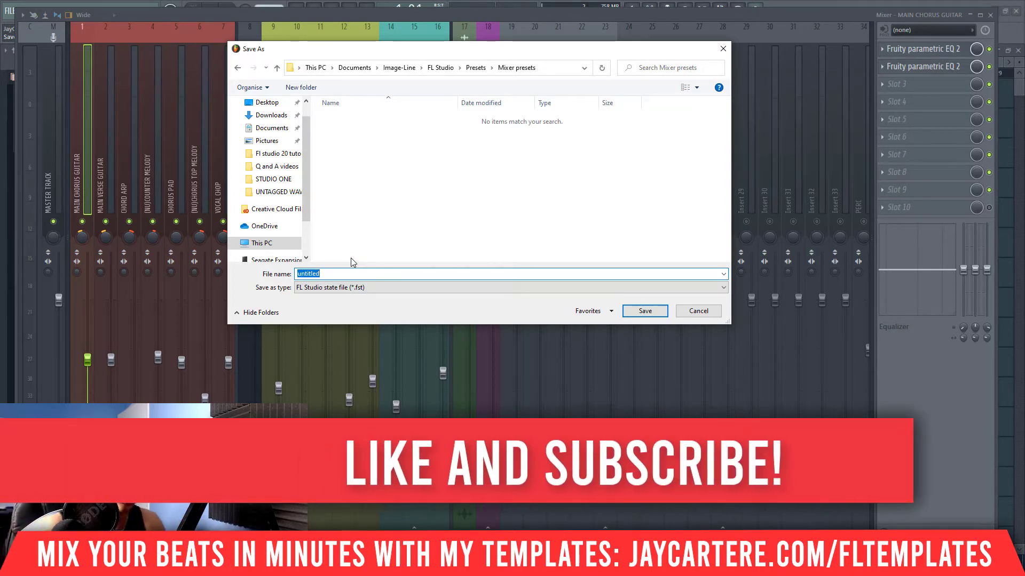
type("Mix")
key("Return")
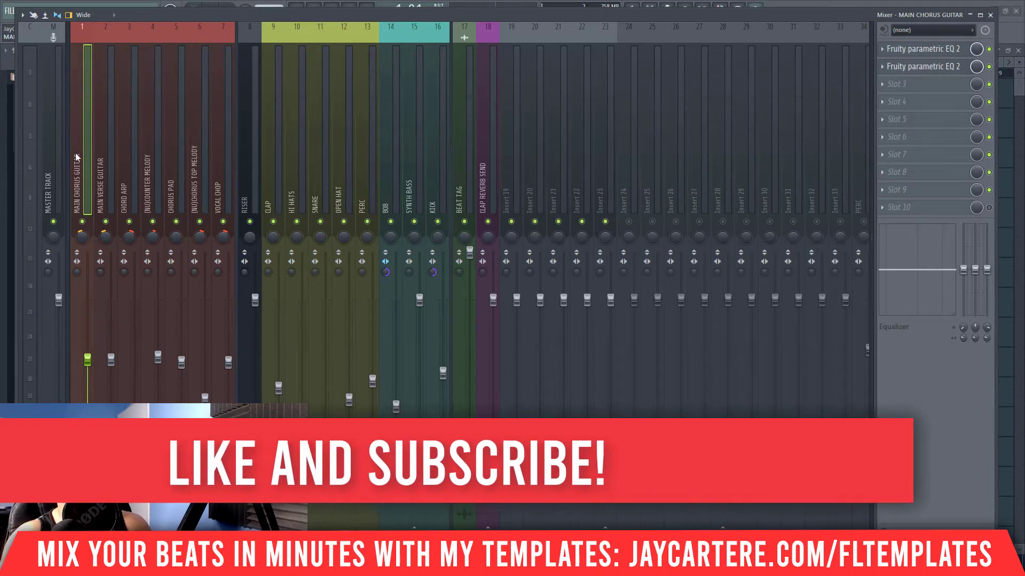
left_click_drag(442, 16, 437, 17)
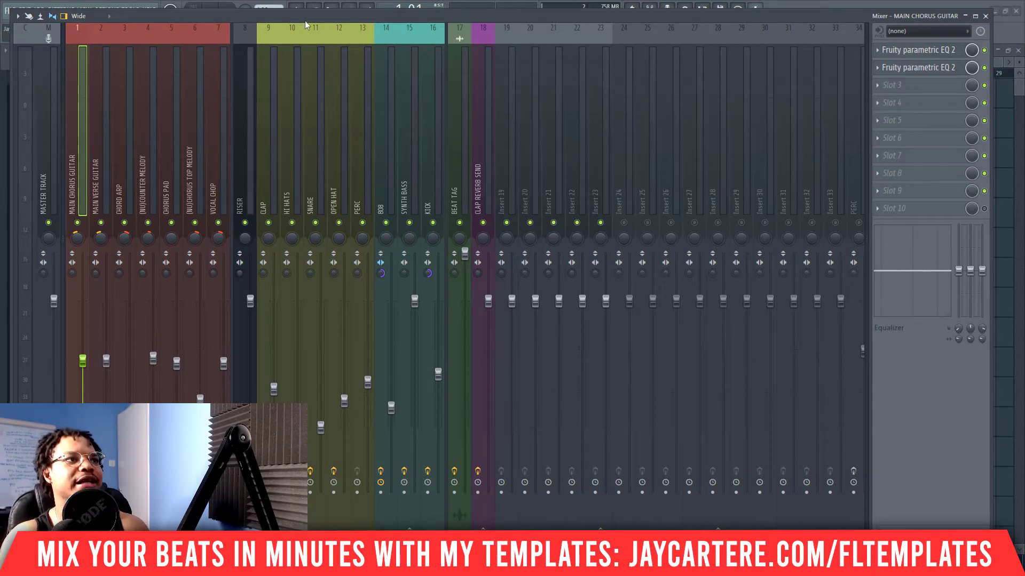
left_click_drag(267, 17, 287, 17)
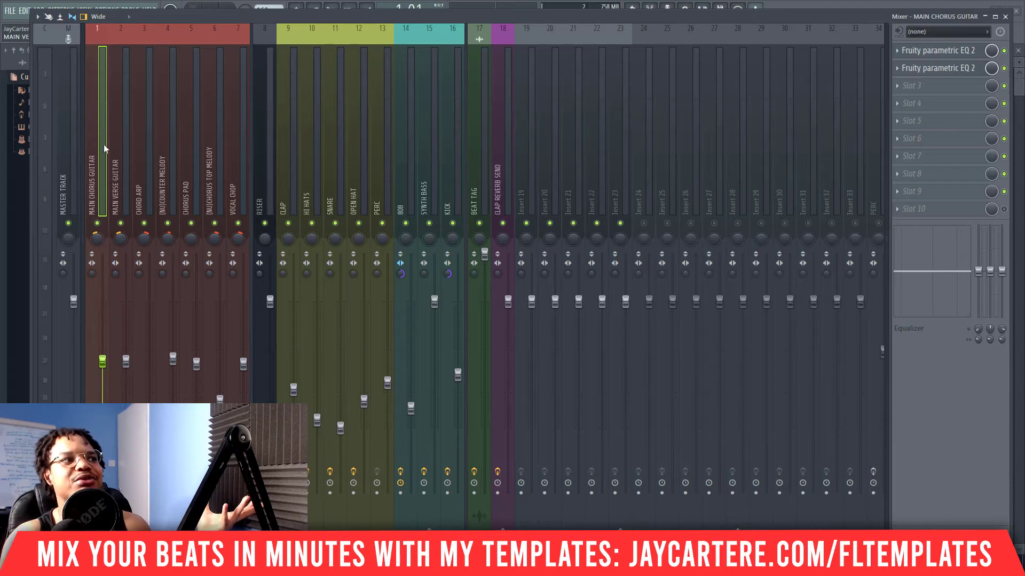
Load the saved Main Chorus Guitar mixer track state from Insert 19's File menu.
right_click(521, 137)
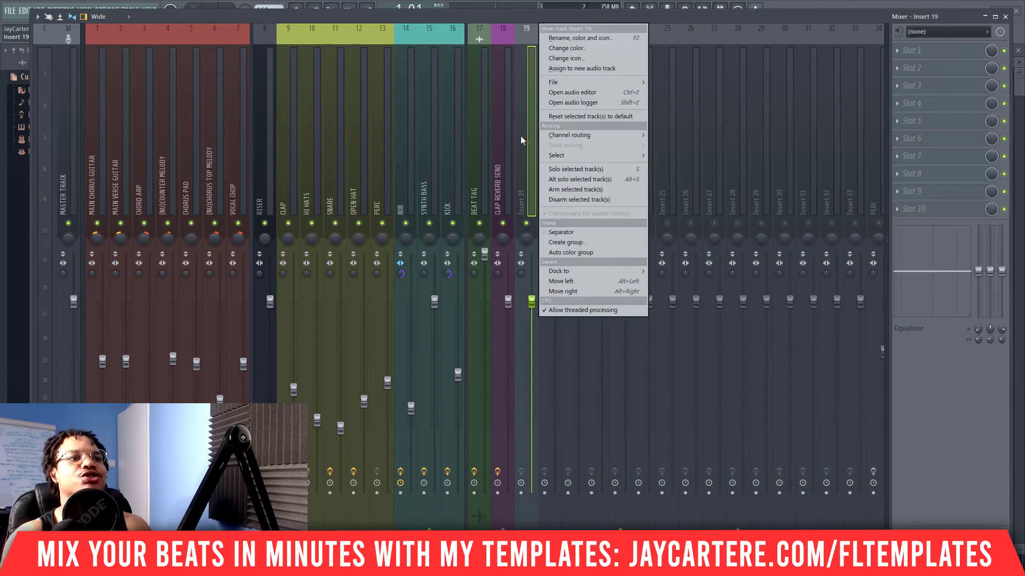
right_click(521, 138)
right_click(521, 137)
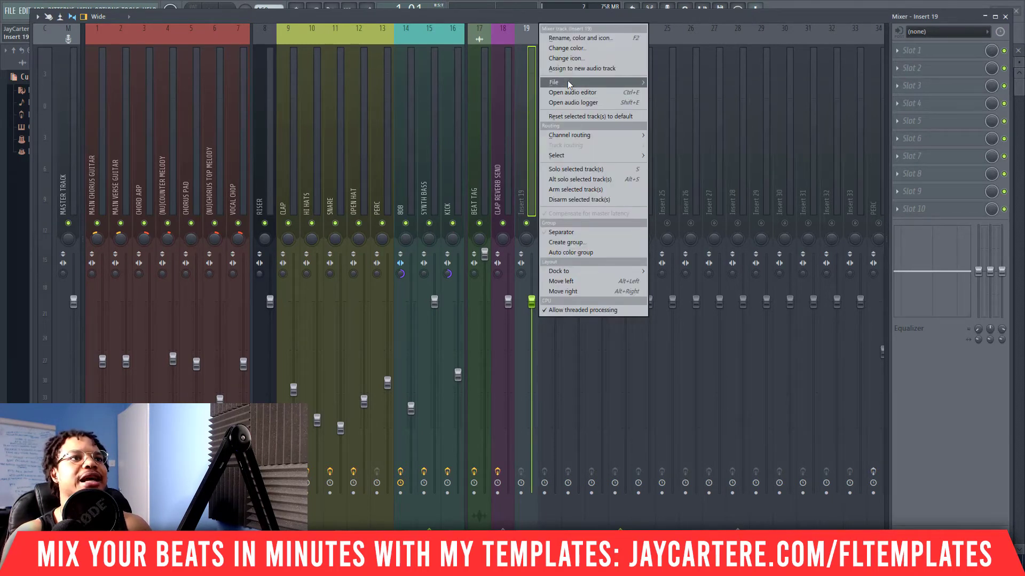
mouse_move(568, 82)
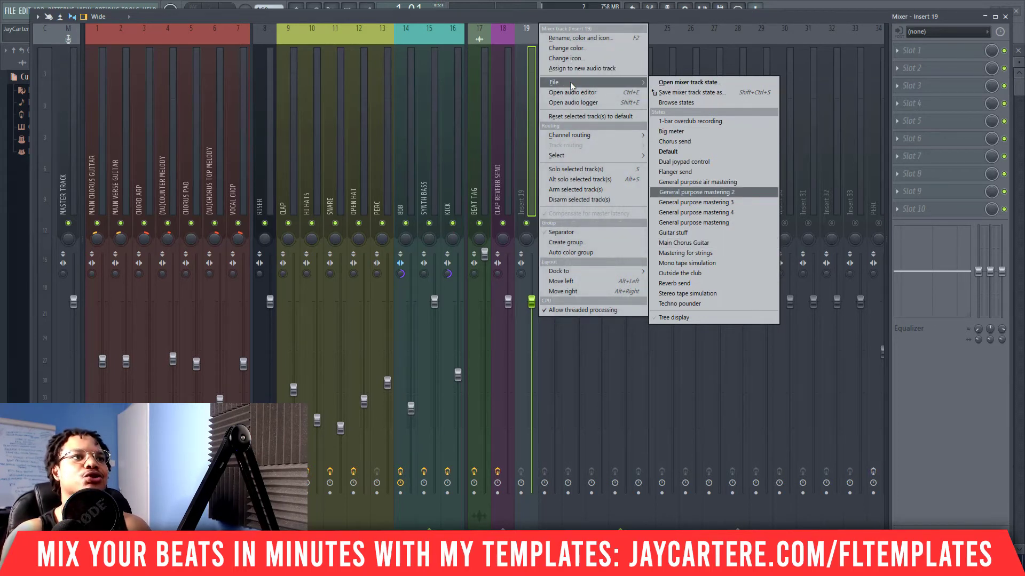
left_click(701, 242)
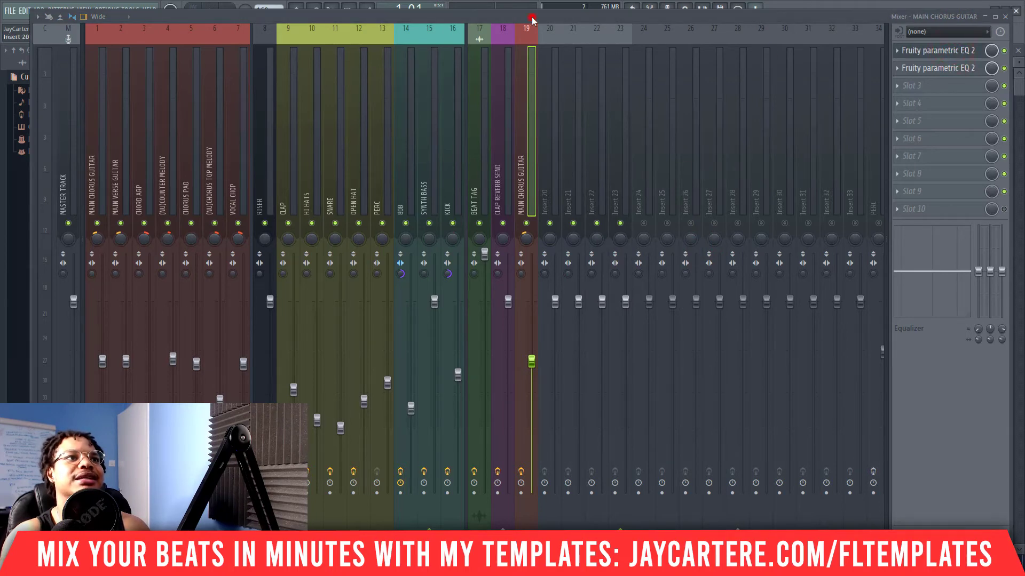
left_click_drag(532, 20, 533, 48)
left_click(521, 152)
left_click(137, 176)
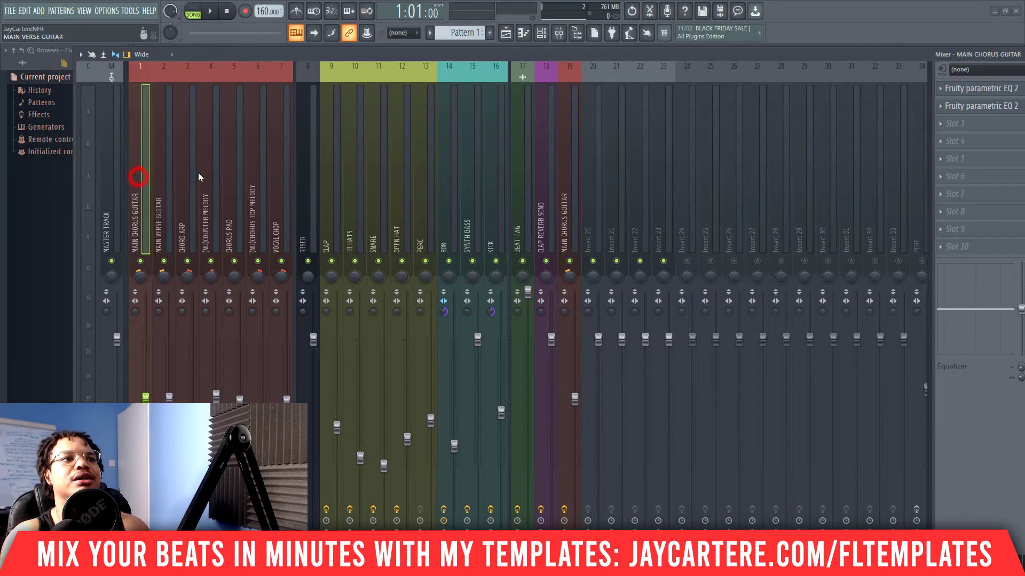
mouse_move(580, 51)
left_mouse_down()
mouse_move(570, 5)
mouse_move(546, 4)
left_mouse_up()
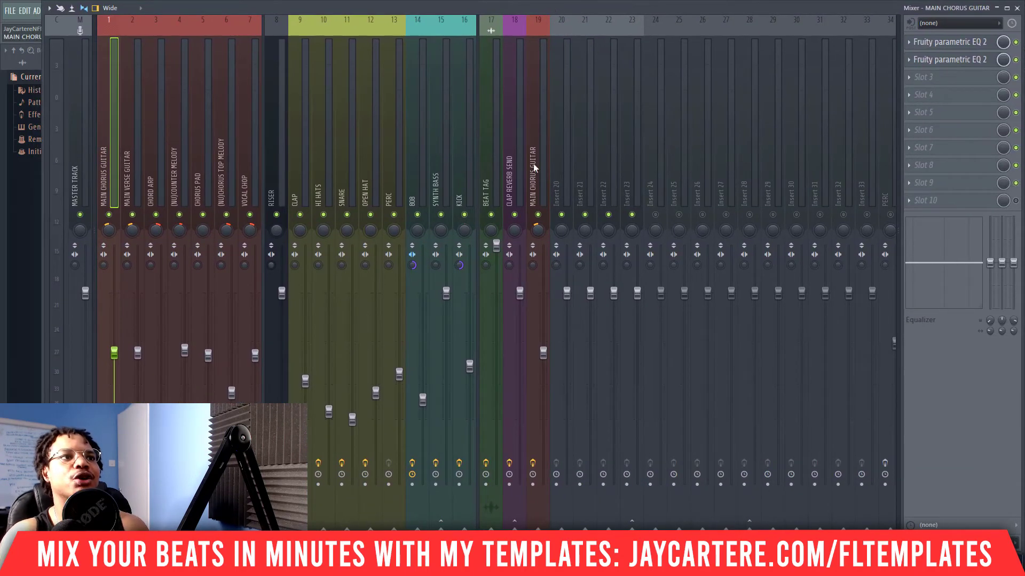